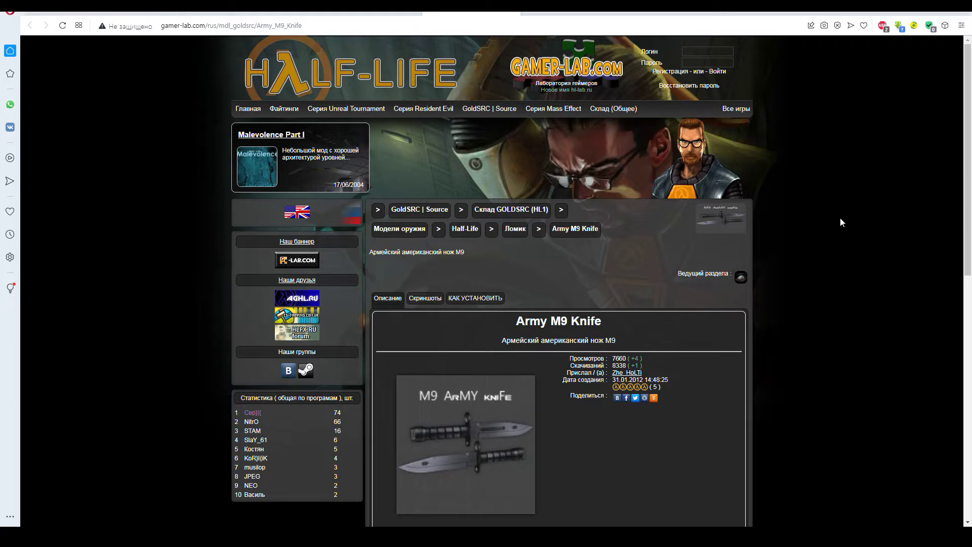
Review the Army M9 Knife mod page, including its download entry and screenshots, and return to the description.
scroll(836, 222, down, 3)
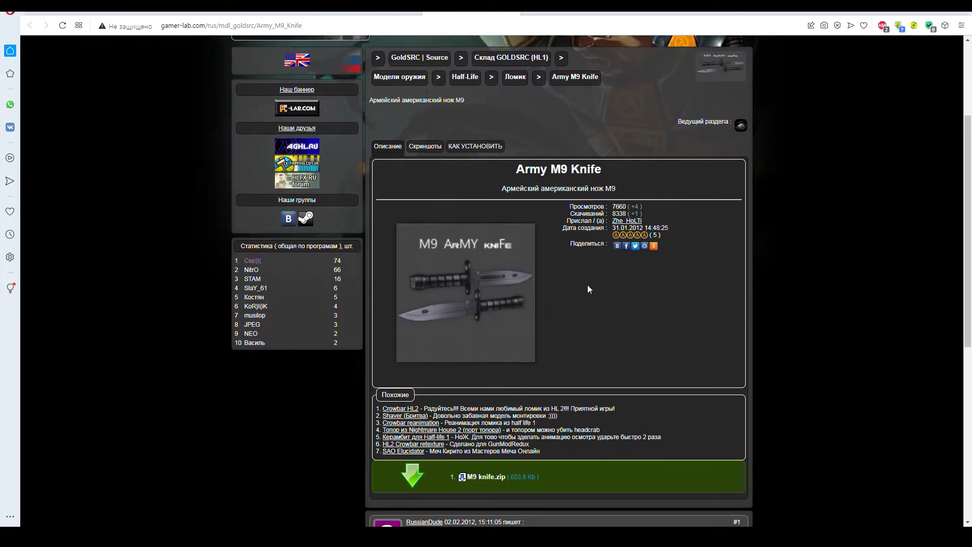
click(421, 146)
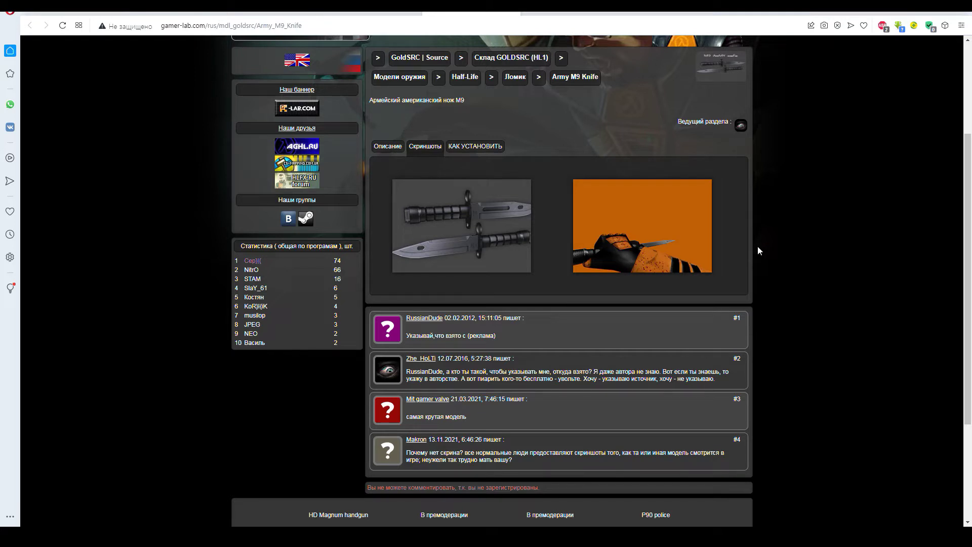
click(382, 148)
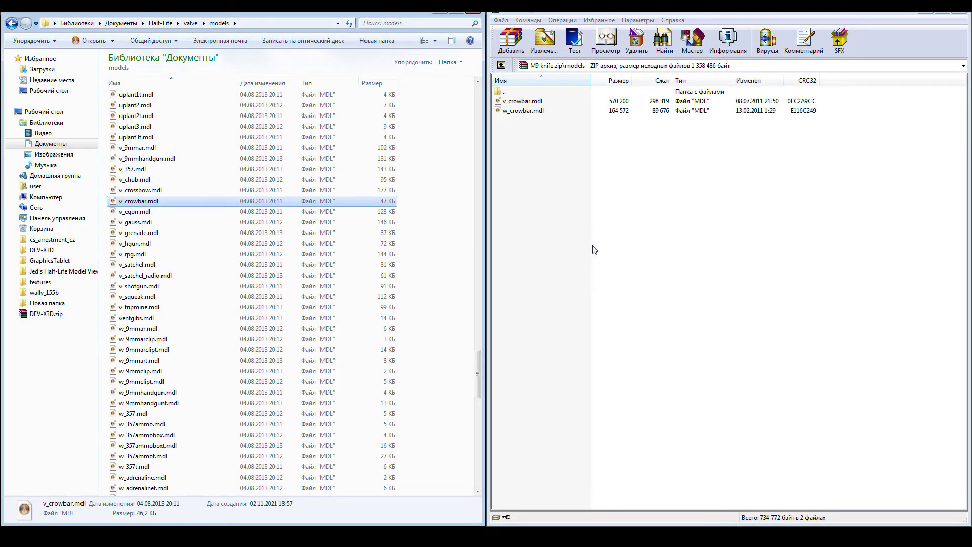
Look at the root folders of the M9 knife.zip archive and return to its models folder.
click(634, 215)
double_click(508, 92)
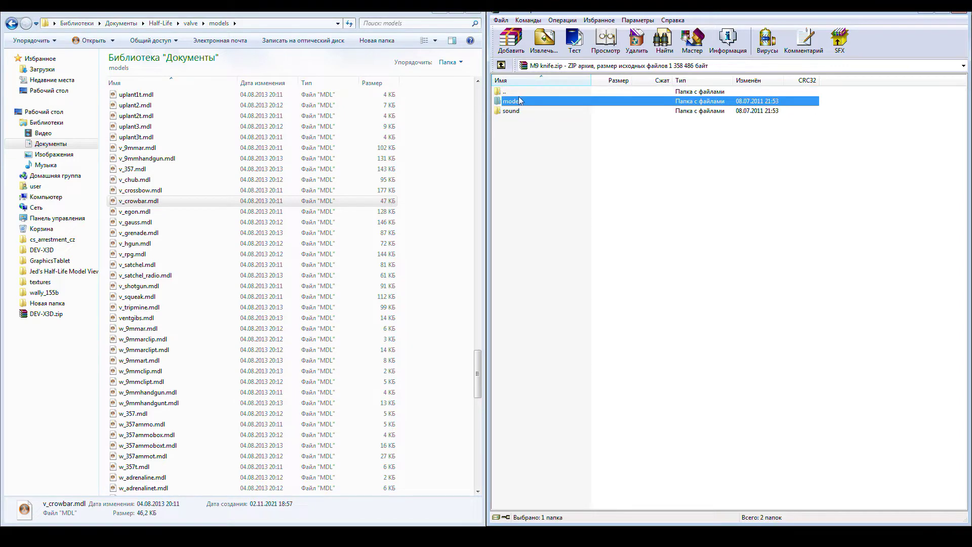
click(616, 165)
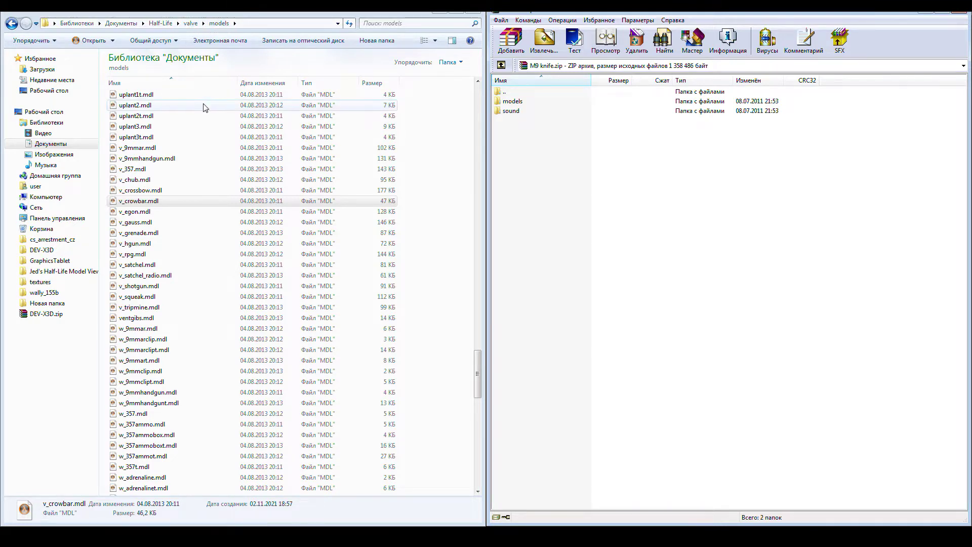
double_click(513, 101)
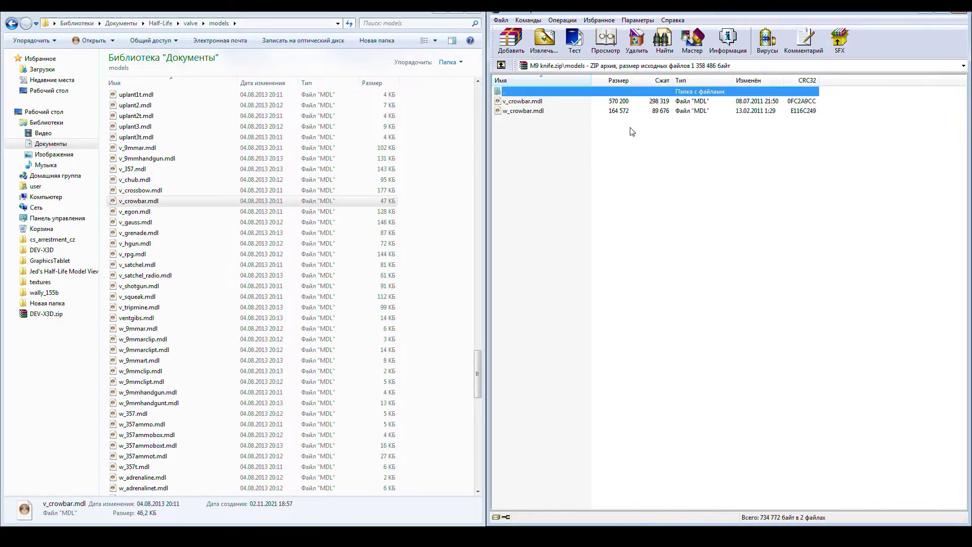
Preview the archive's v_crowbar.mdl in Jed's Half-Life Model Viewer, rotate the model and close the viewer.
double_click(517, 101)
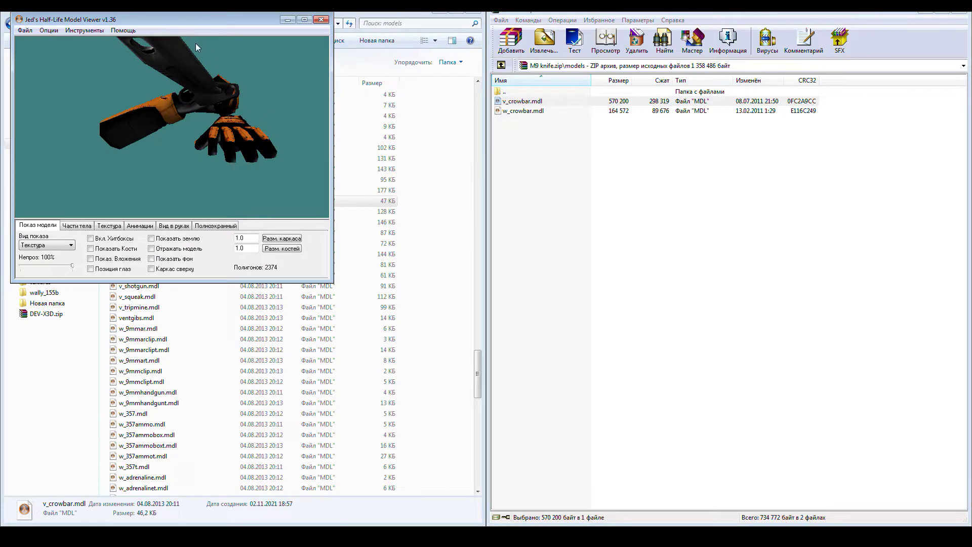
drag(196, 44, 217, 115)
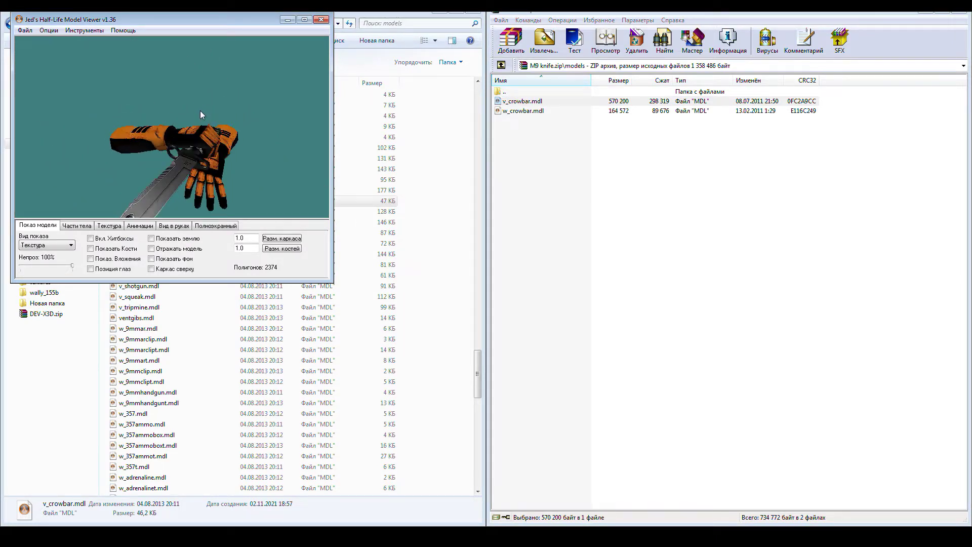
click(321, 21)
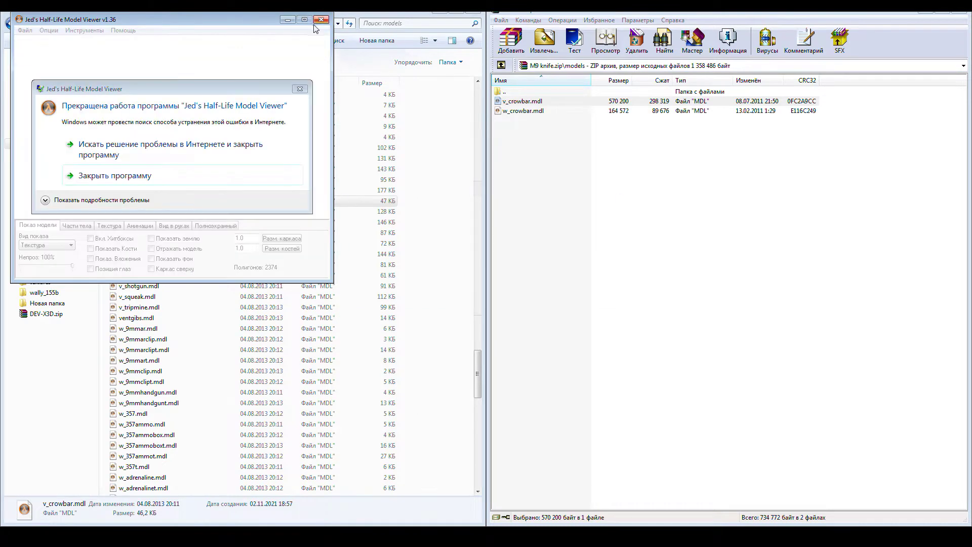
click(206, 178)
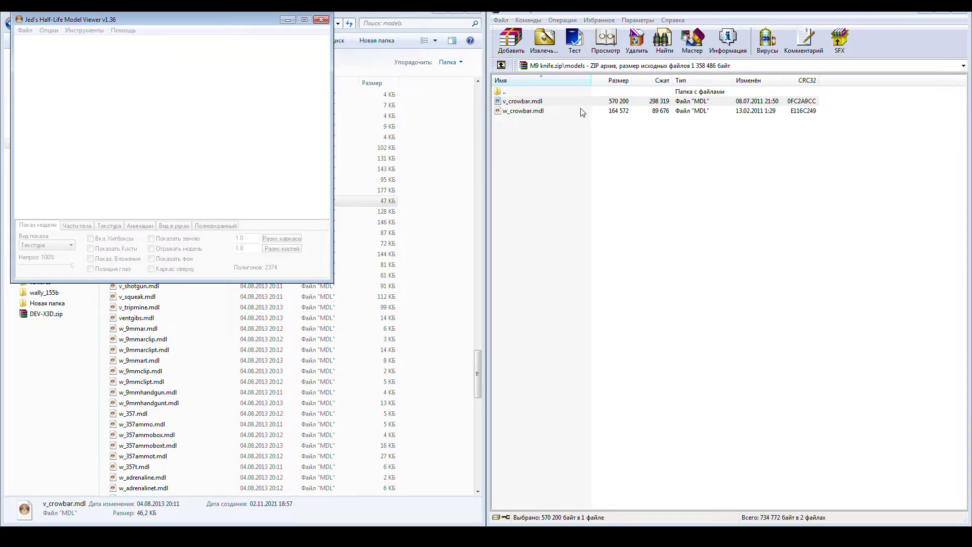
Preview the archive's w_crowbar.mdl in Jed's Half-Life Model Viewer, rotate the knife and close the viewer.
double_click(512, 113)
drag(193, 22, 231, 28)
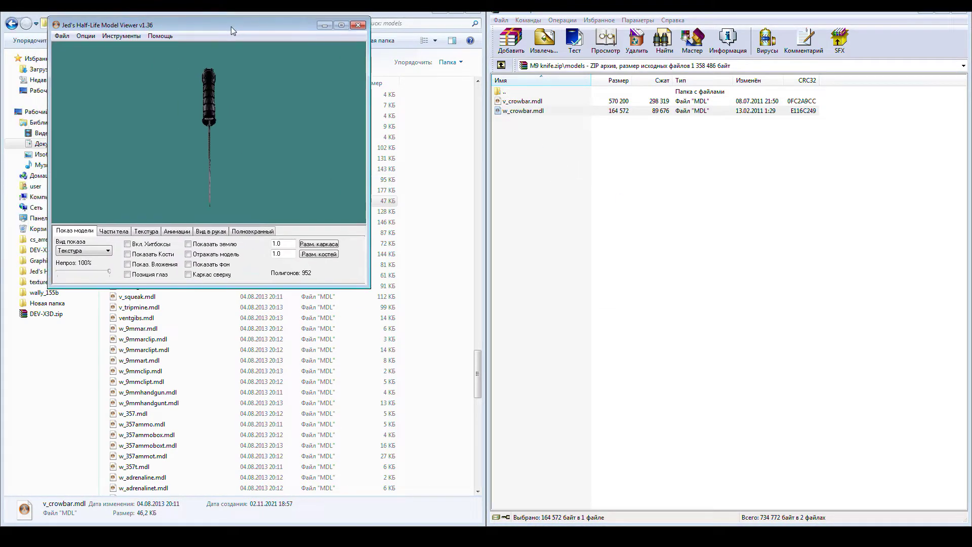
drag(258, 121, 313, 83)
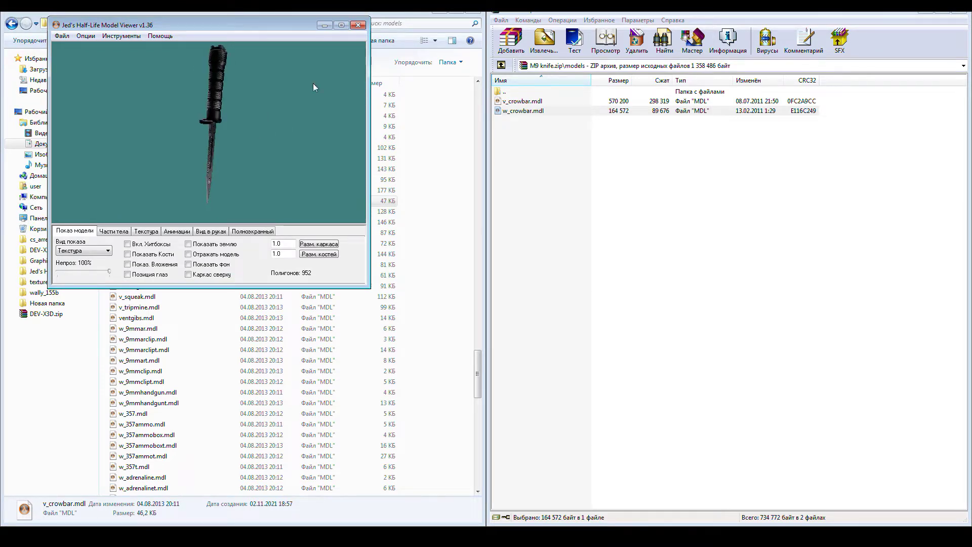
click(358, 25)
click(220, 180)
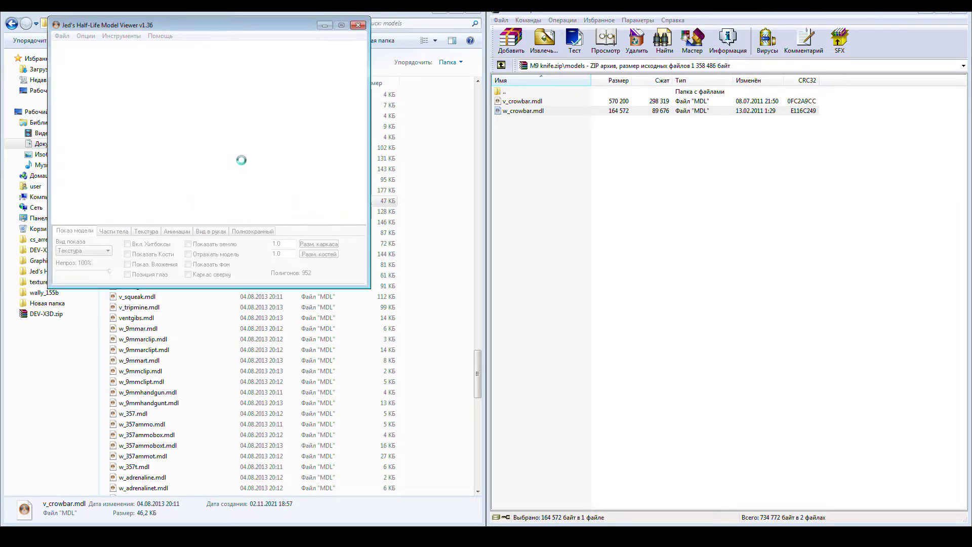
click(358, 26)
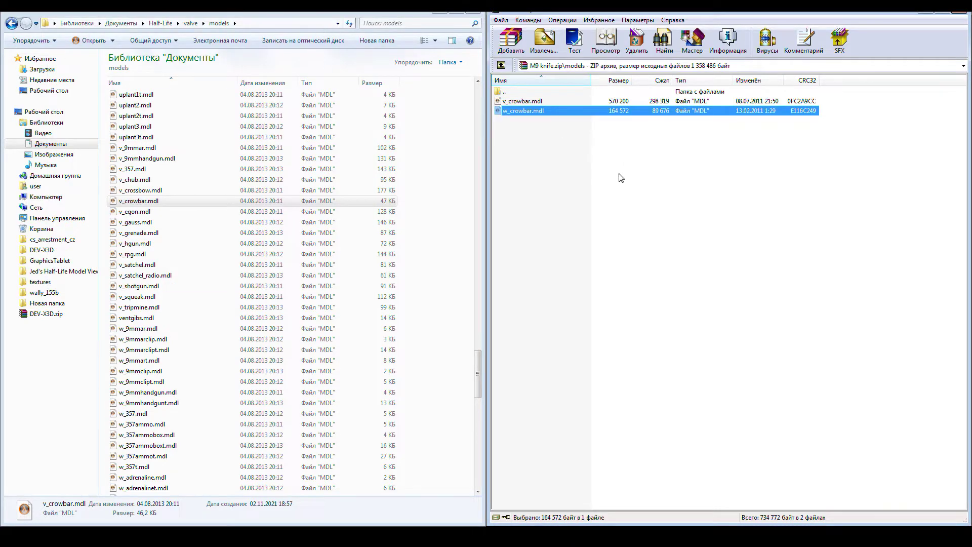
click(561, 136)
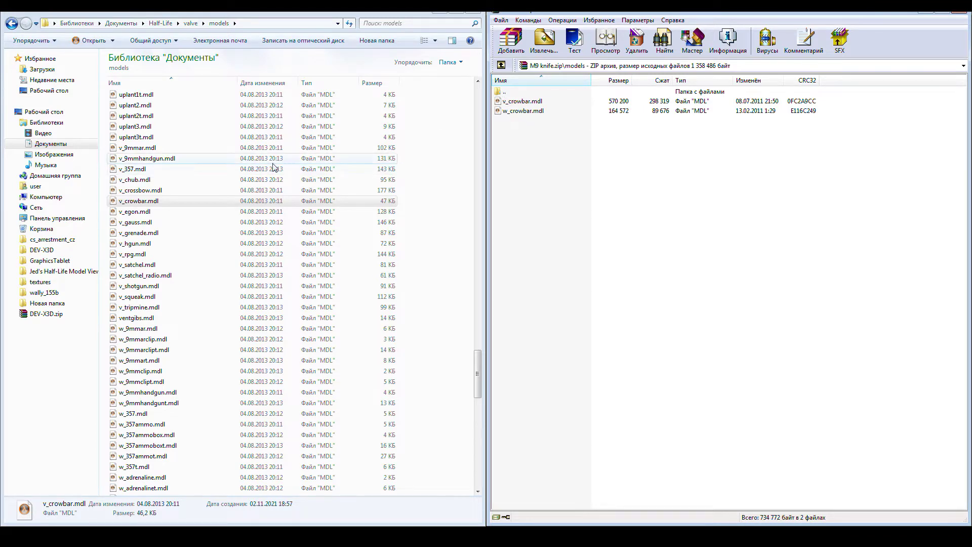
Compare the name of v_crowbar.mdl in the game's valve\models folder with the matching file in the archive.
click(149, 202)
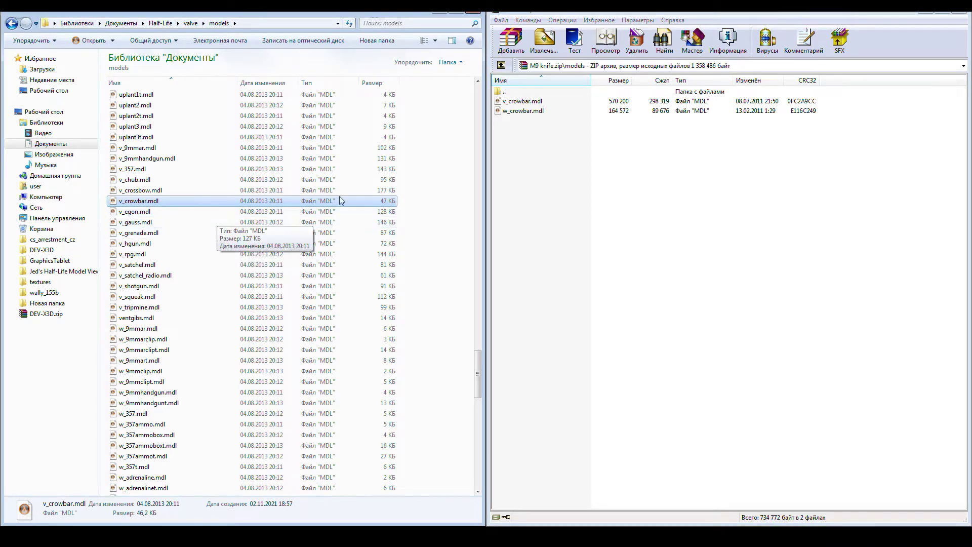
click(521, 104)
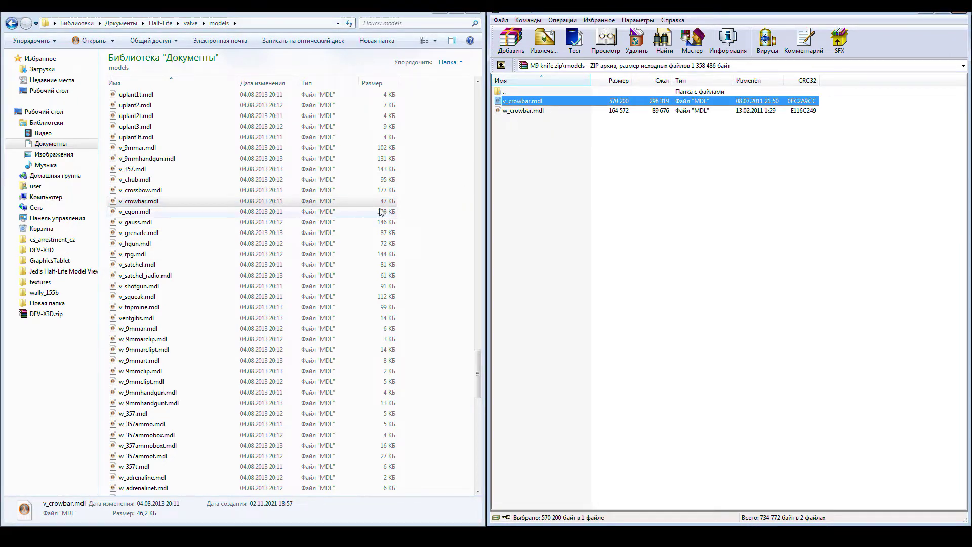
click(151, 202)
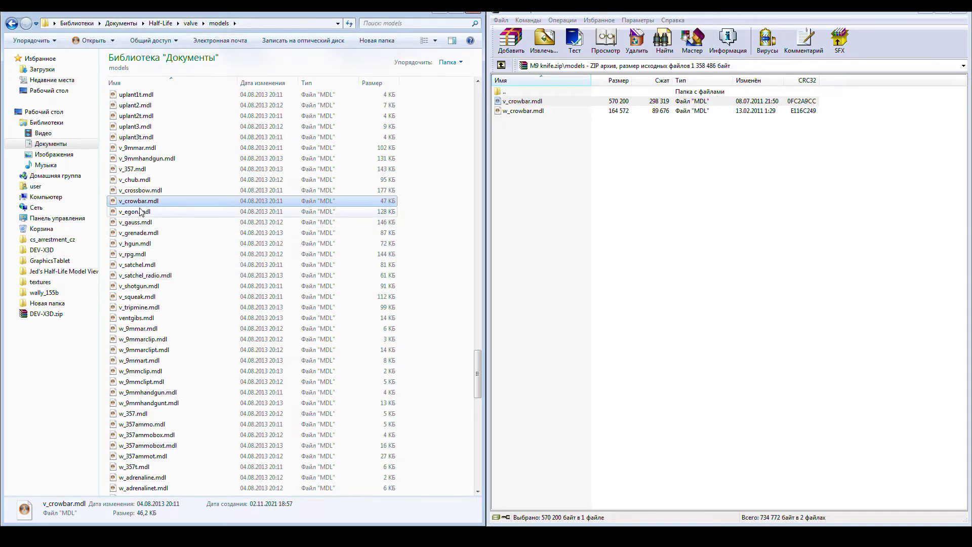
click(134, 204)
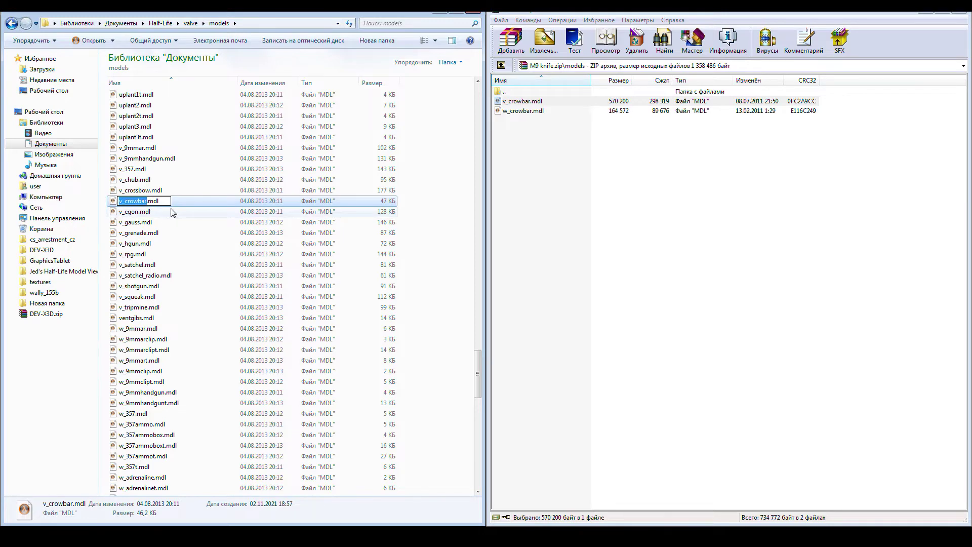
click(186, 199)
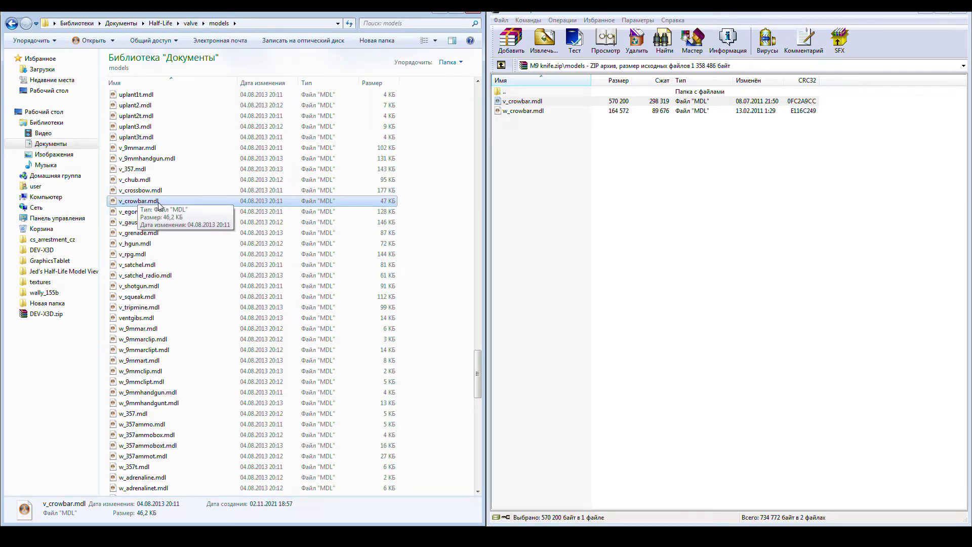
Preview the game's original v_crowbar.mdl in Jed's Half-Life Model Viewer and close the viewer.
double_click(147, 202)
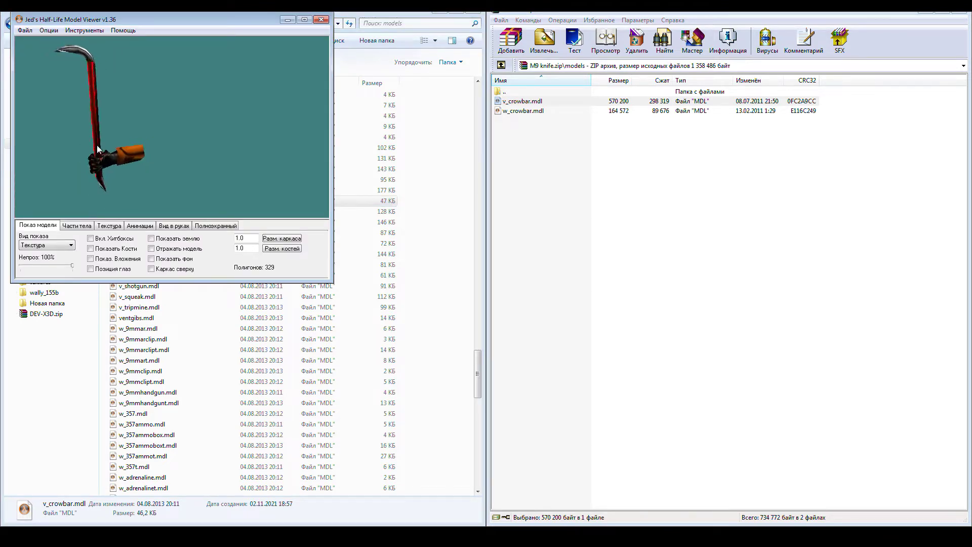
click(316, 19)
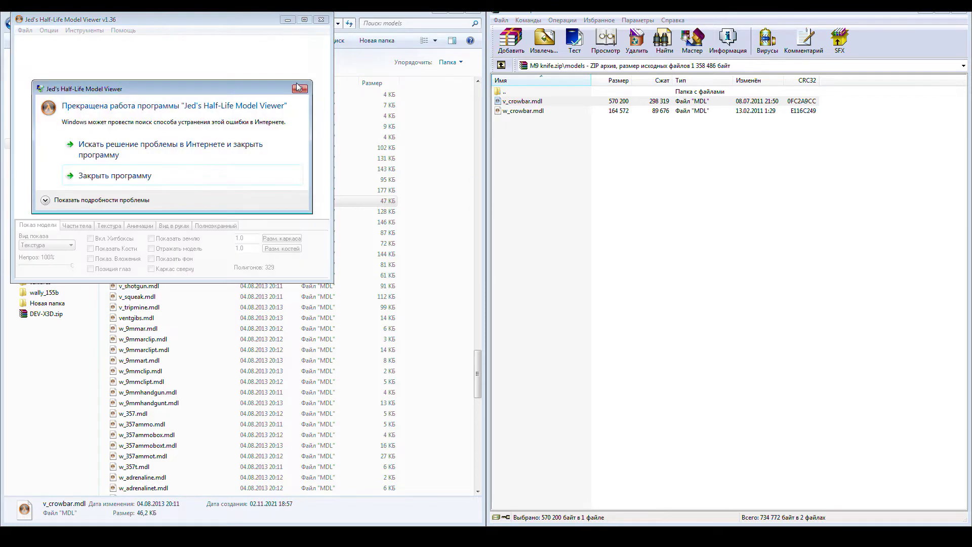
click(178, 170)
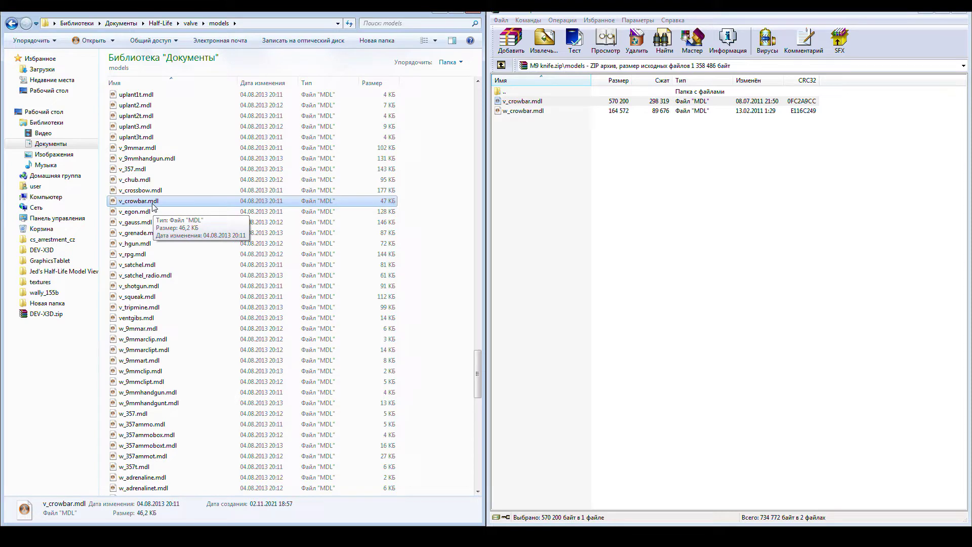
Find the game's original w_crowbar.mdl, rotate it in Jed's Half-Life Model Viewer and close the viewer.
scroll(167, 253, down, 9)
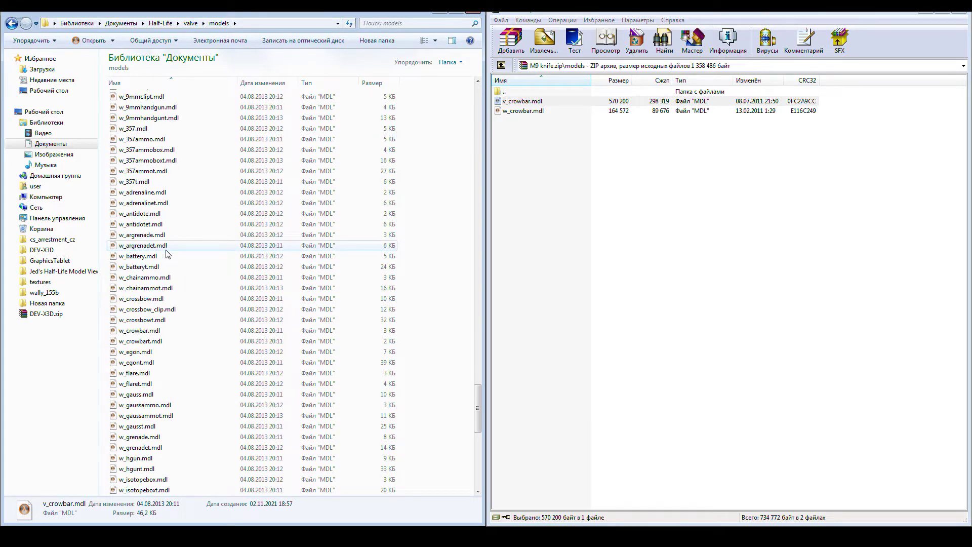
double_click(150, 332)
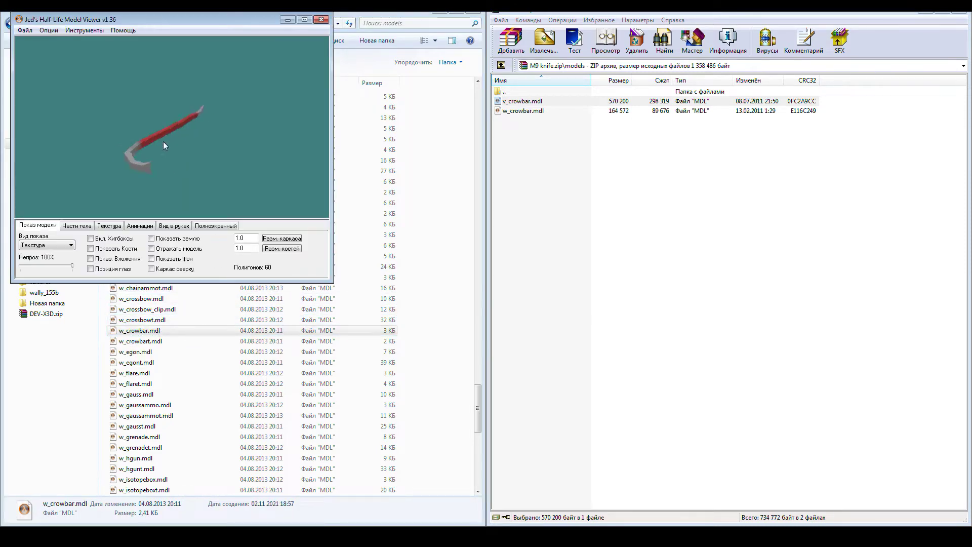
mouse_move(163, 142)
mouse_down()
mouse_move(143, 147)
mouse_move(144, 137)
mouse_up()
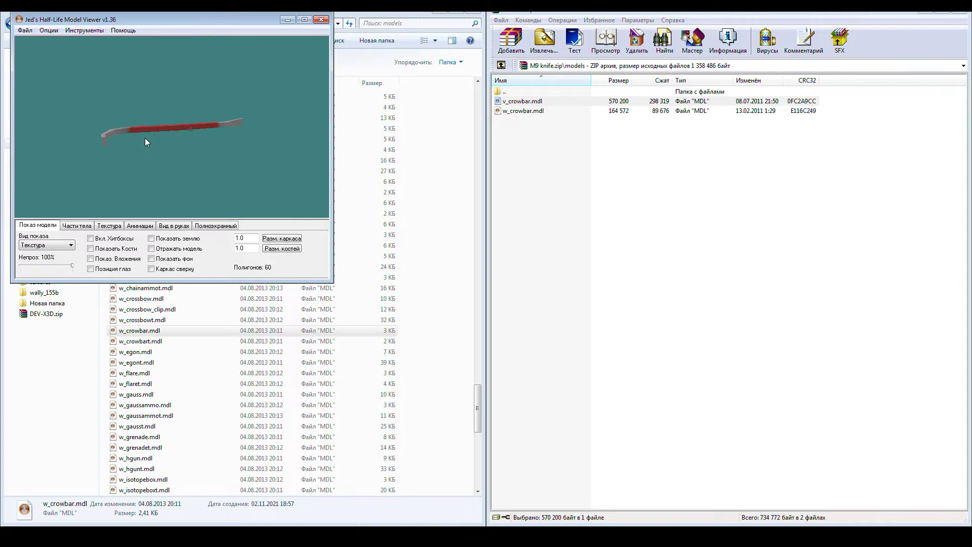
click(320, 20)
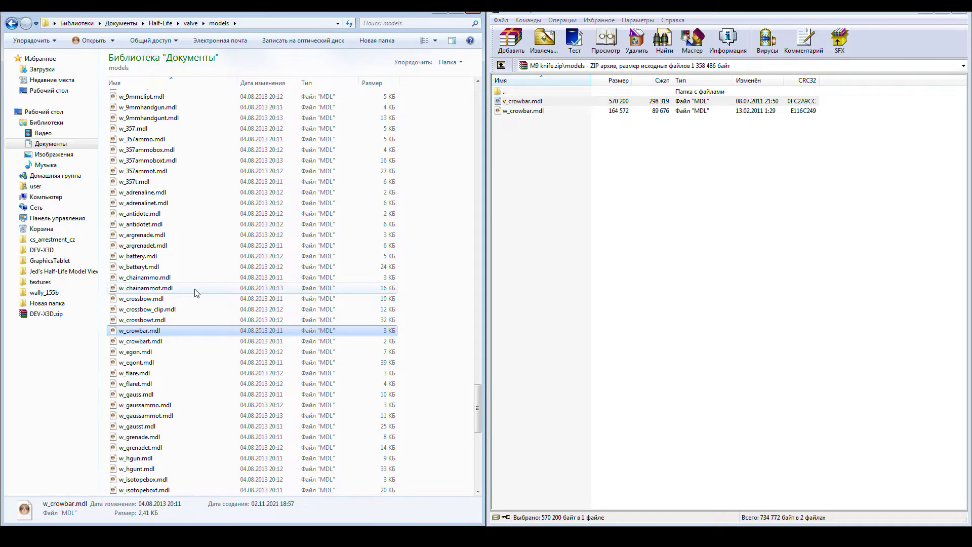
Extract v_crowbar.mdl and w_crowbar.mdl from the archive into the game's valve\models folder, replacing both existing files.
click(559, 162)
click(520, 104)
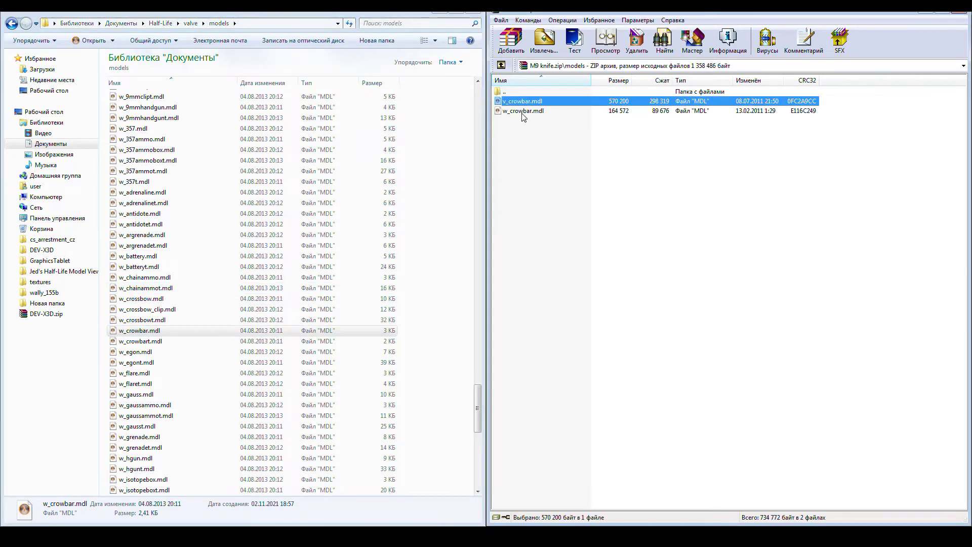
shift+click(522, 110)
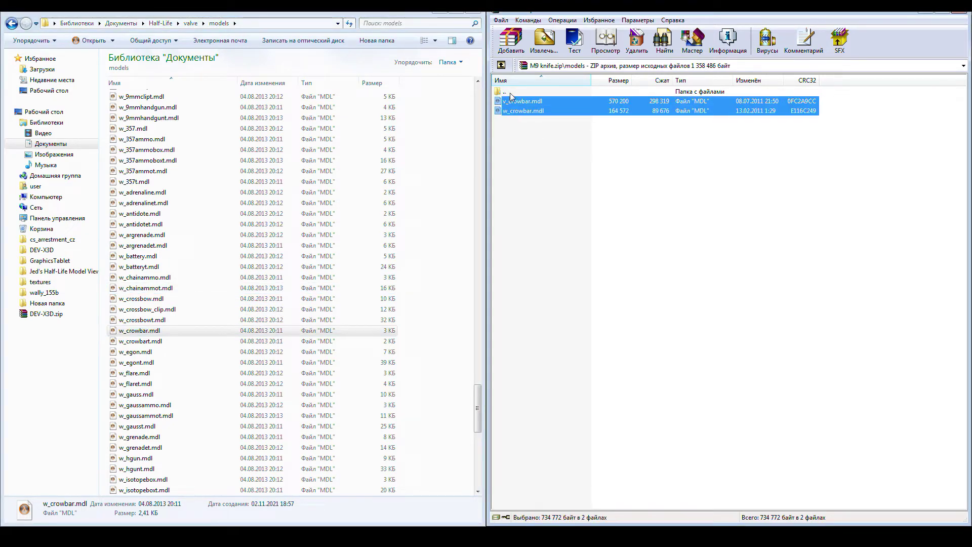
drag(524, 103, 308, 187)
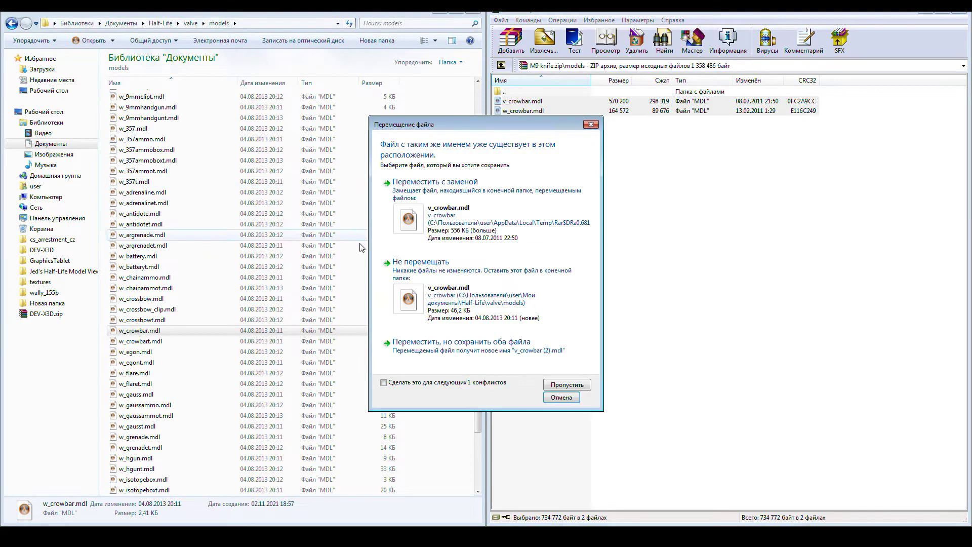
click(456, 220)
click(456, 218)
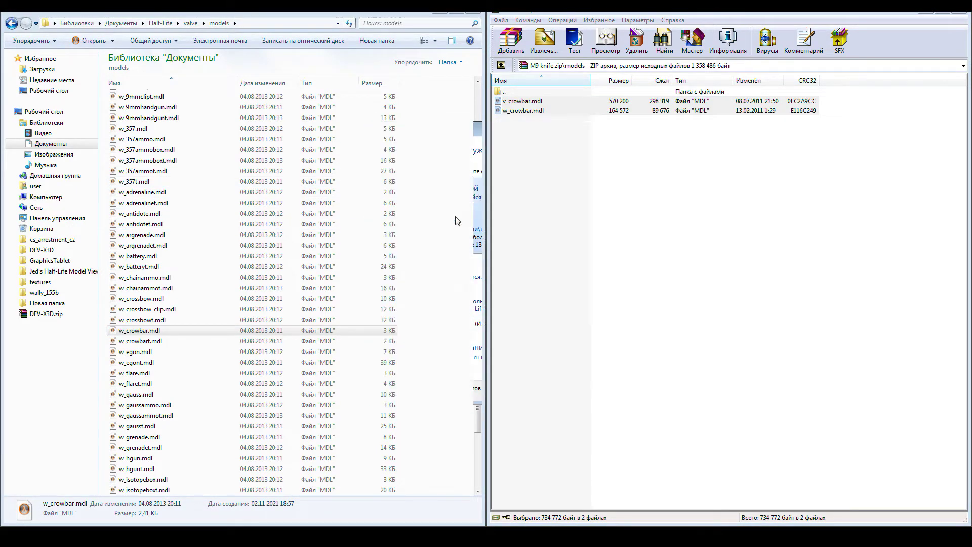
Open the game's valve\sound folder and the archive's sound\weapons folder side by side.
click(11, 24)
click(664, 194)
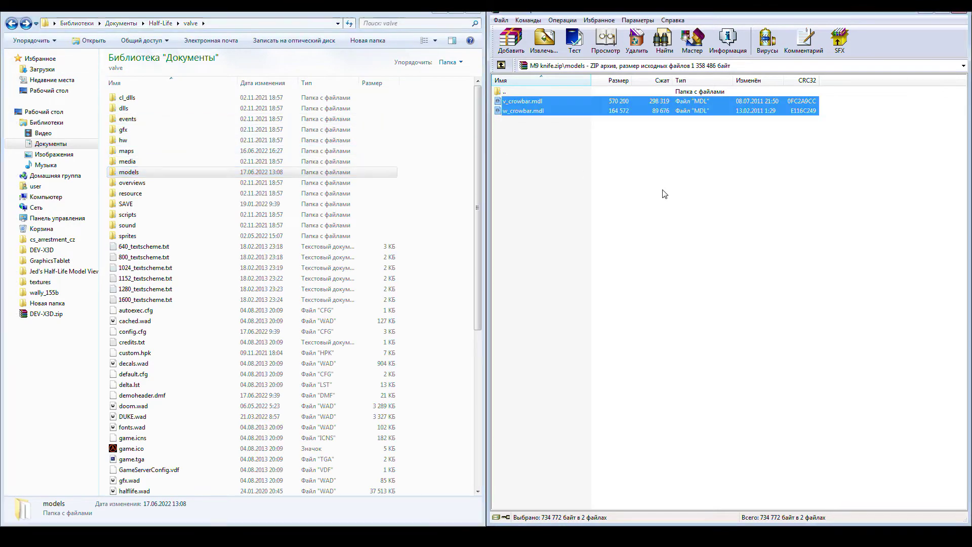
double_click(503, 91)
double_click(510, 111)
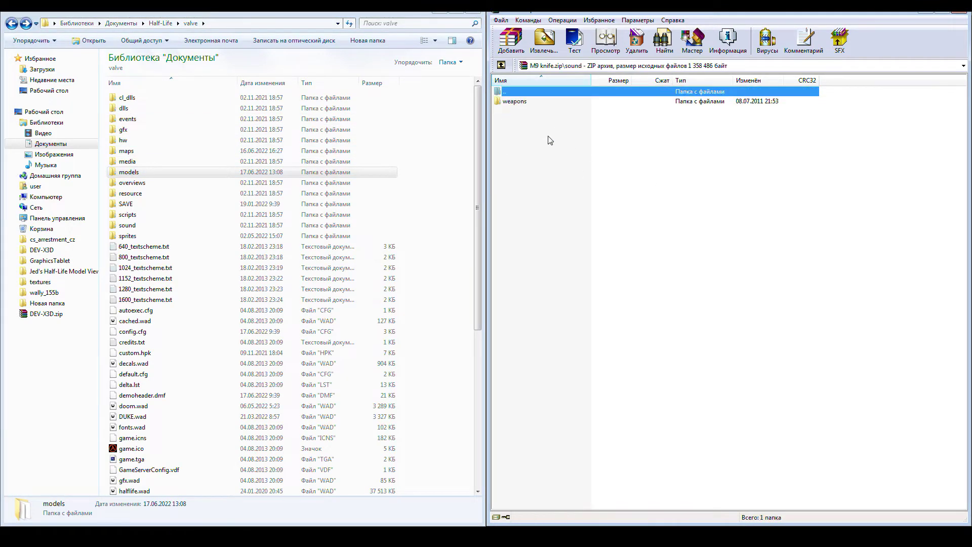
double_click(137, 226)
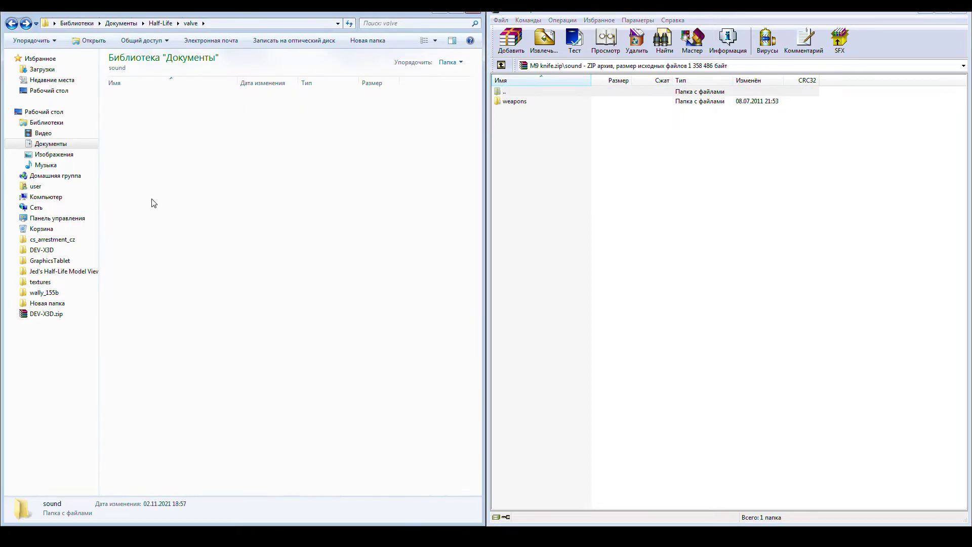
double_click(516, 103)
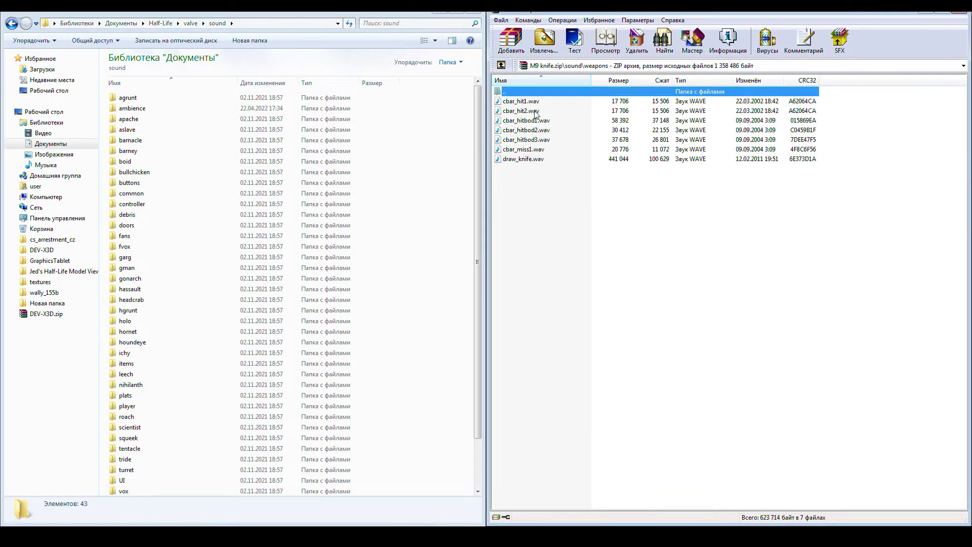
Extract all seven WAV files from the archive's sound\weapons folder into the game's valve\sound\weapons folder, replacing the existing files.
click(132, 162)
scroll(144, 187, down, 2)
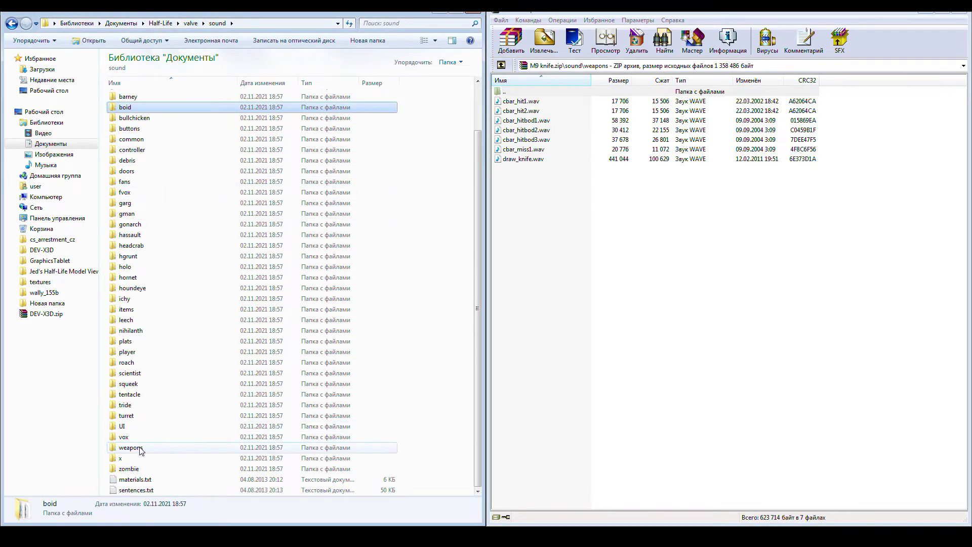
double_click(131, 447)
drag(537, 180, 221, 277)
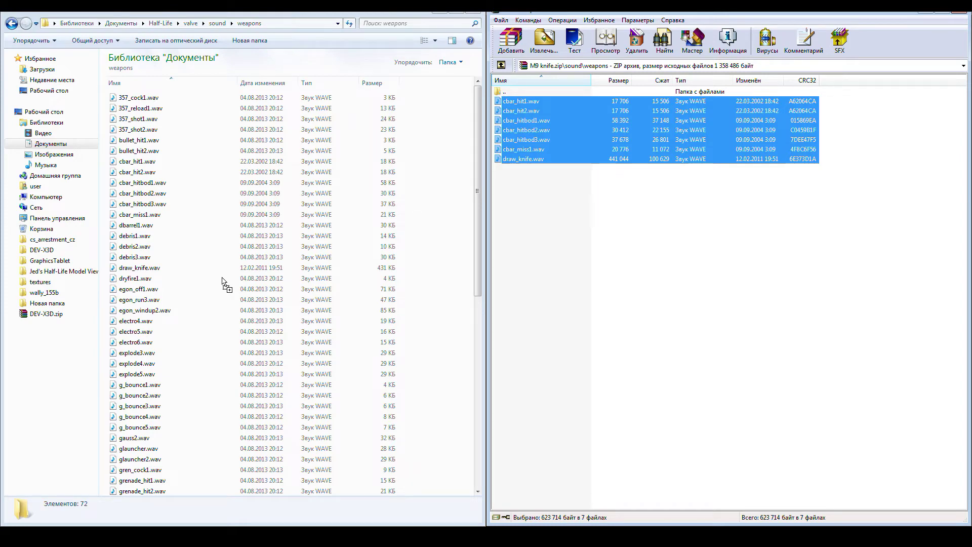
drag(222, 281, 222, 281)
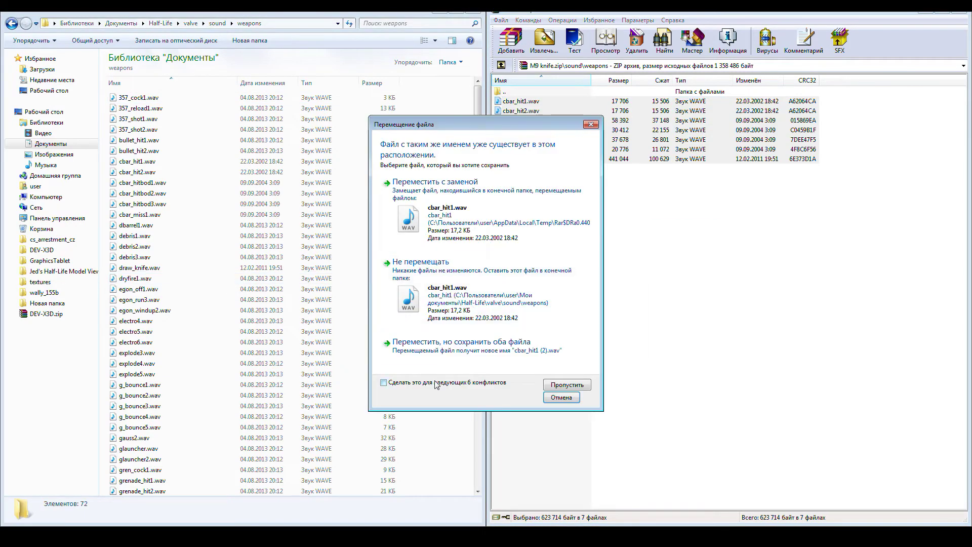
click(462, 221)
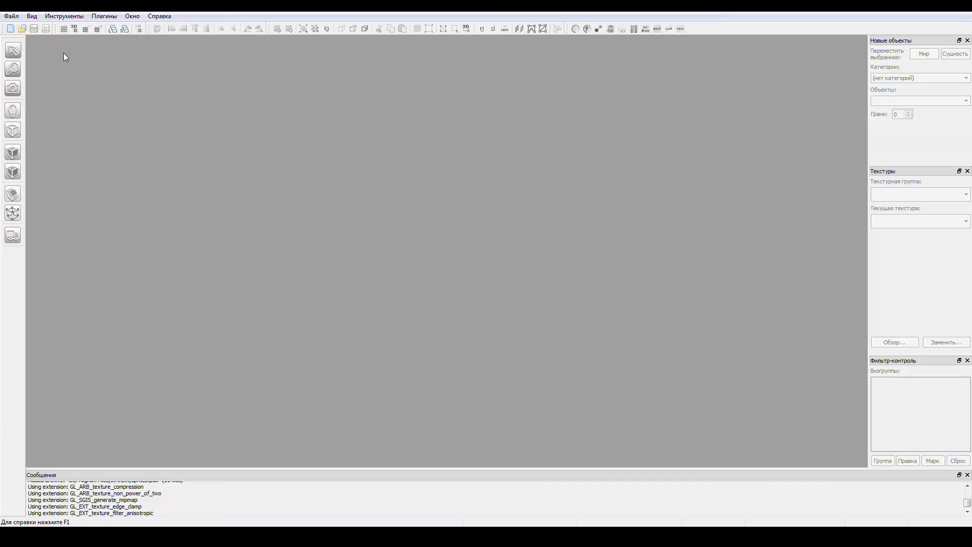
In the J.A.C.K. map editor, open test.jmf from the Half-Life maps folder with the MOD game configuration.
click(23, 29)
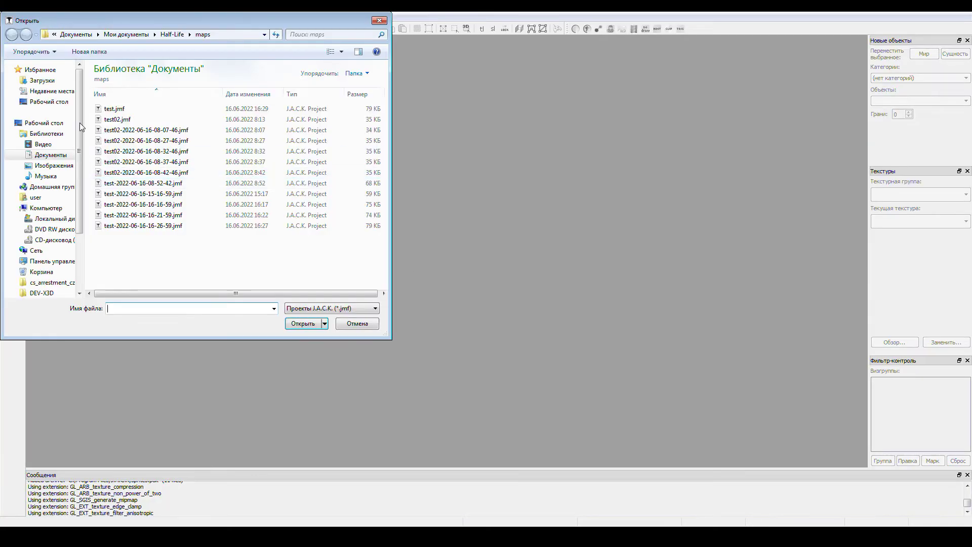
double_click(115, 108)
click(458, 269)
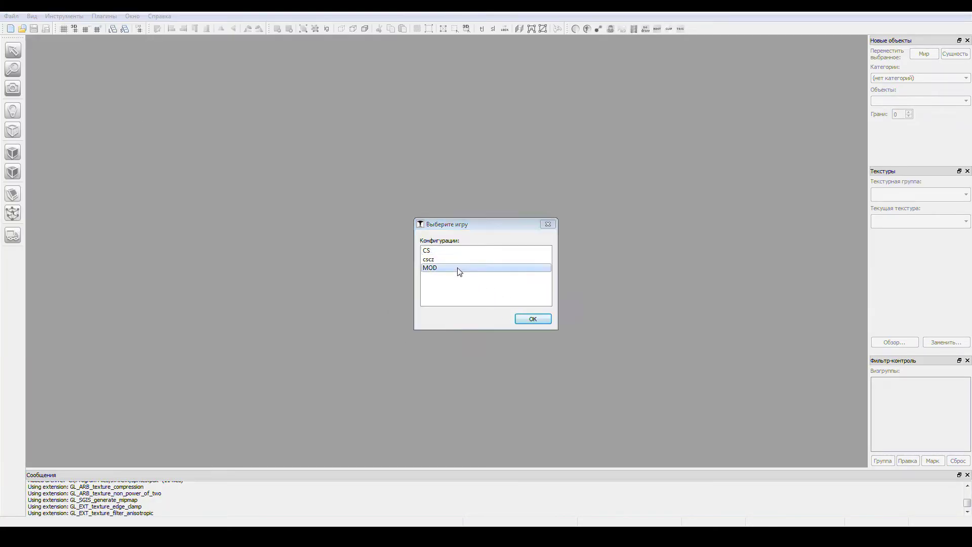
double_click(459, 268)
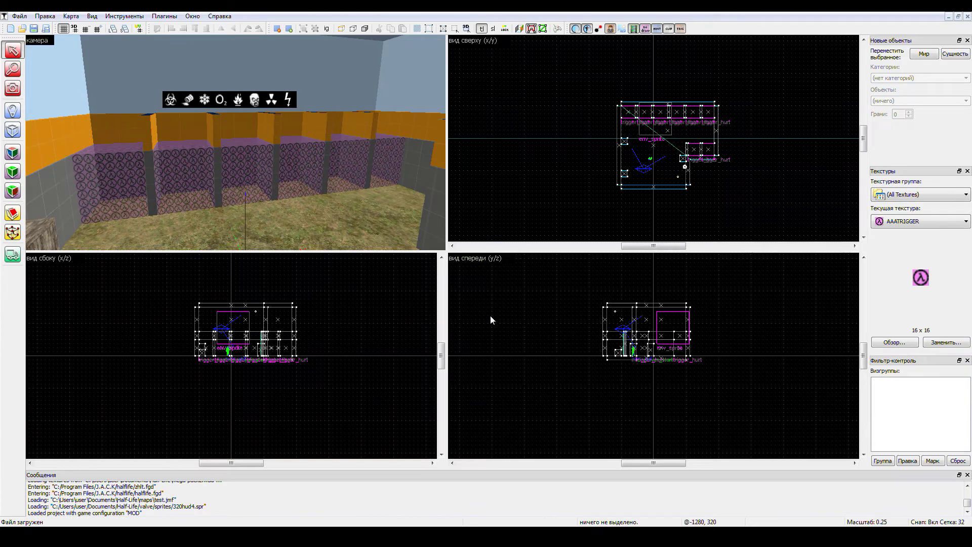
Create a weapon_crowbar entity on the open grass floor near the player start, at x 128, y -192 in the top view.
click(12, 88)
drag(235, 143, 234, 142)
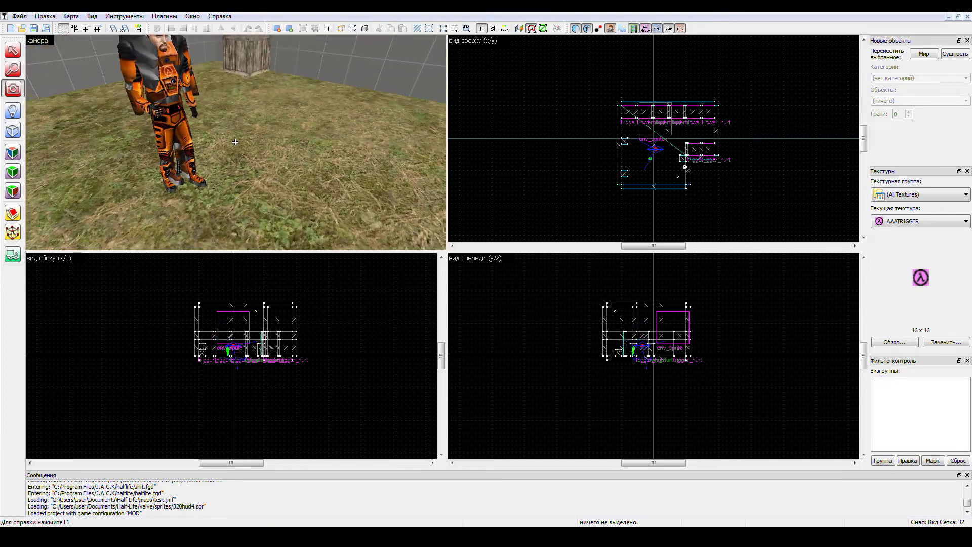
right_drag(235, 142, 235, 142)
drag(235, 142, 235, 142)
click(12, 110)
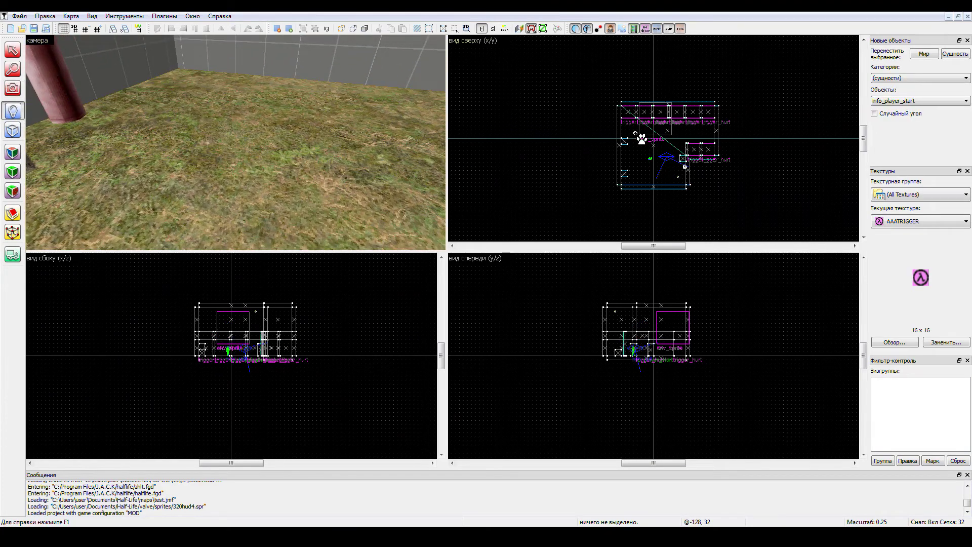
scroll(658, 159, up, 4)
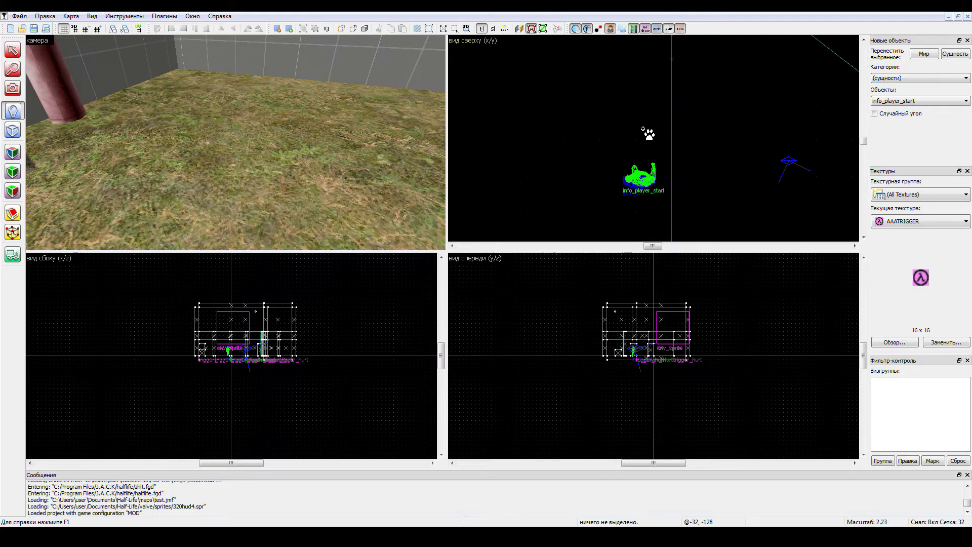
scroll(624, 120, down, 2)
scroll(742, 186, up, 4)
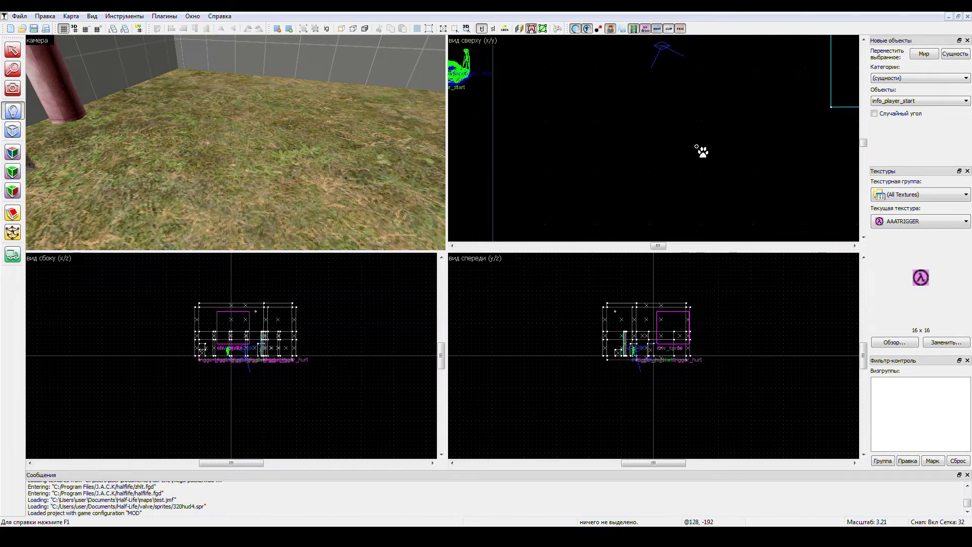
click(699, 147)
right_click(701, 127)
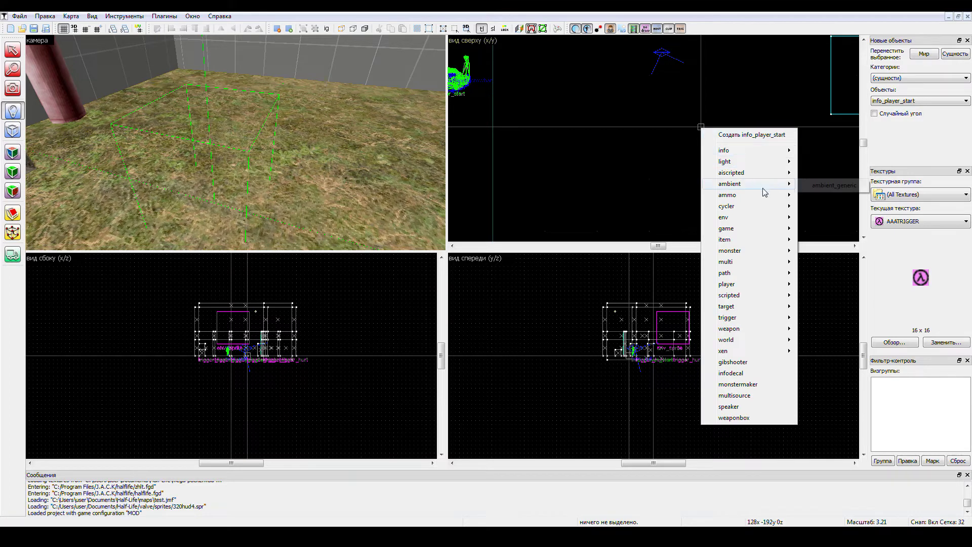
mouse_move(750, 330)
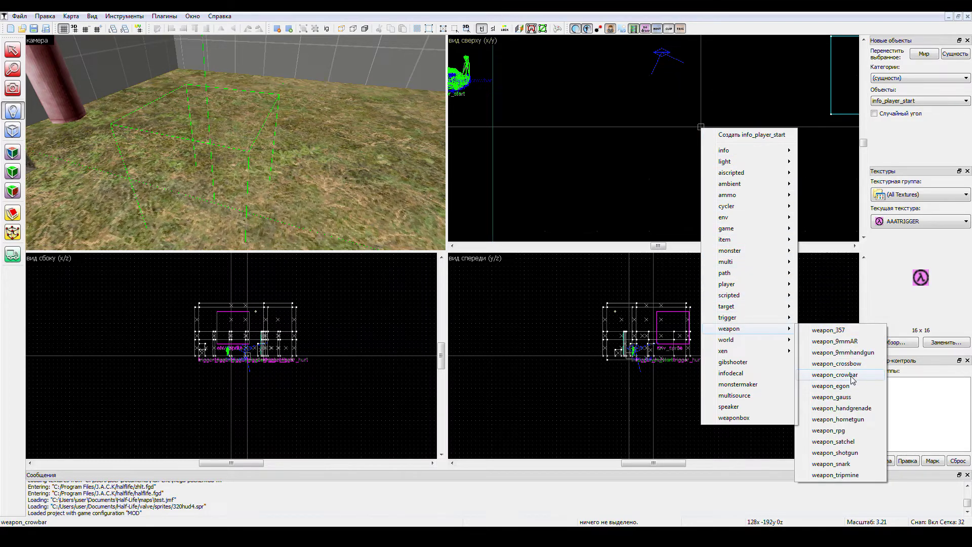
click(853, 379)
Reduce the grid size to 4 and raise the weapon_crowbar entity 24 units above its placed position in the side view.
click(13, 49)
click(224, 215)
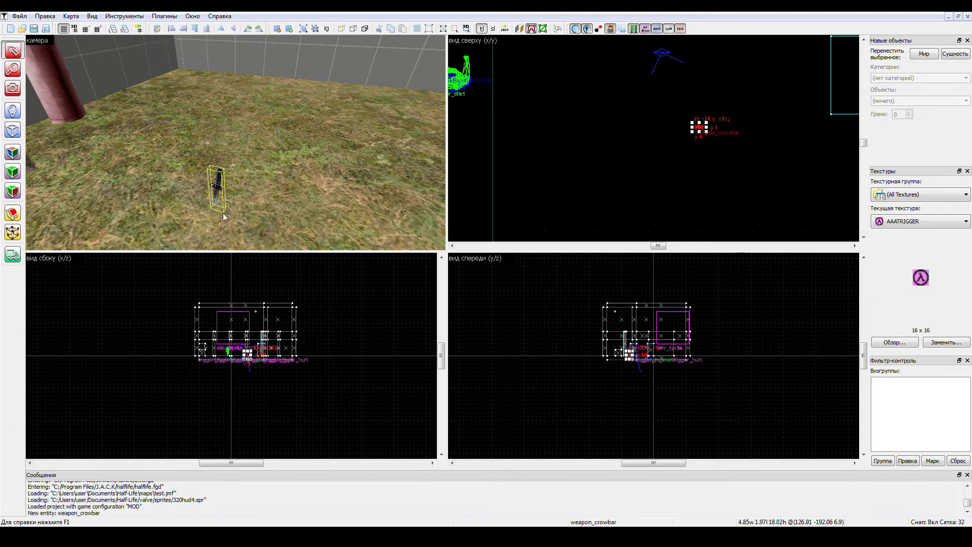
scroll(235, 351, up, 6)
key(bracketleft)
key(bracketleft)
key(bracketleft)
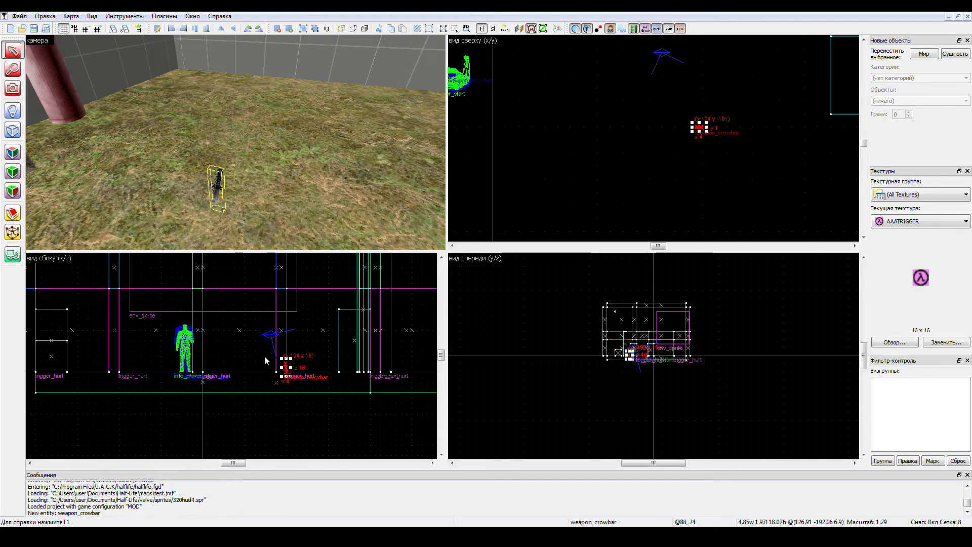
scroll(264, 356, up, 1)
key(Up)
key(Up)
key(Up)
key(Up)
key(Up)
key(Up)
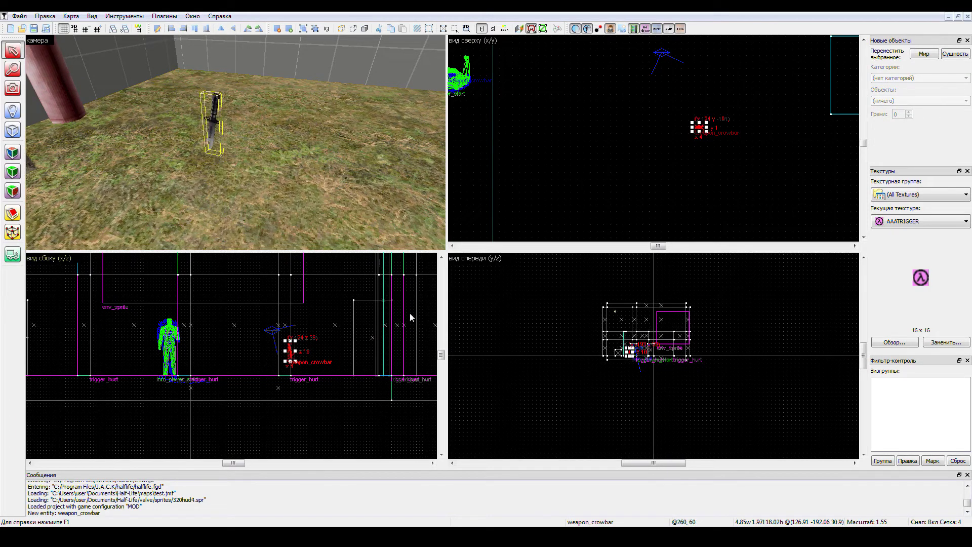
Deselect the entity and fly the 3D camera around the room to examine the knife model from several sides.
key(Escape)
click(13, 89)
key(w)
drag(58, 99, 235, 142)
key(s)
key(a)
key(w)
key(w)
key(s)
key(a)
key(d)
key(d)
key(s)
key(d)
key(w)
key(s)
key(Right)
key(w)
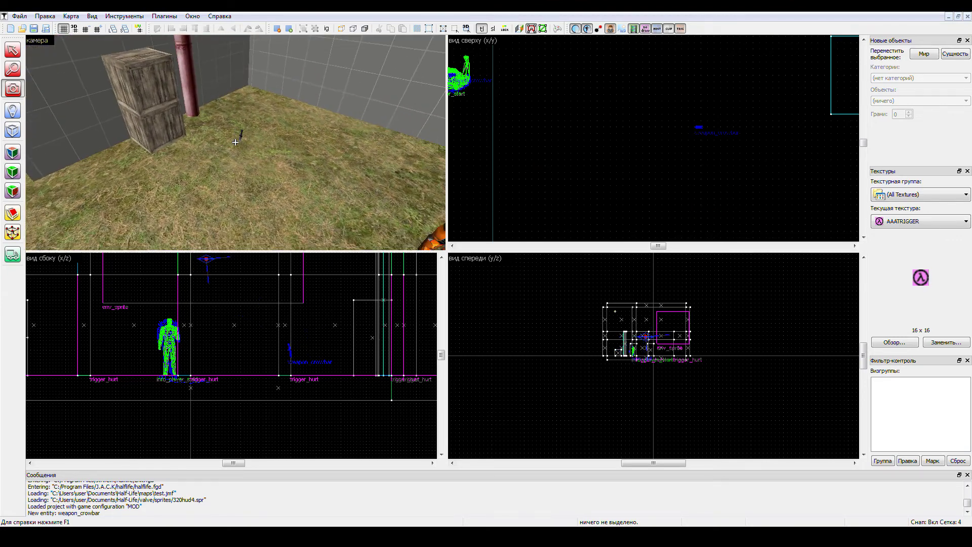
key(s)
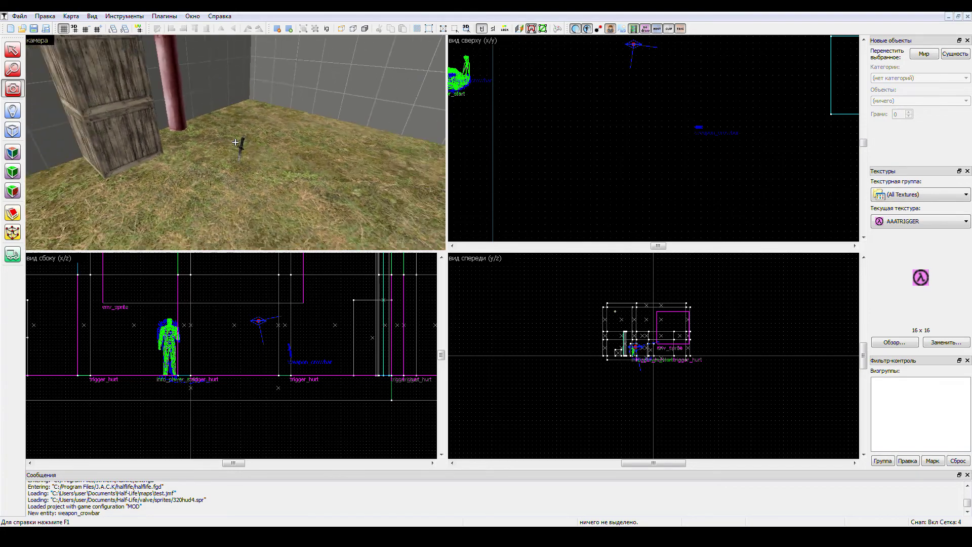
key(s)
drag(235, 142, 235, 142)
key(w)
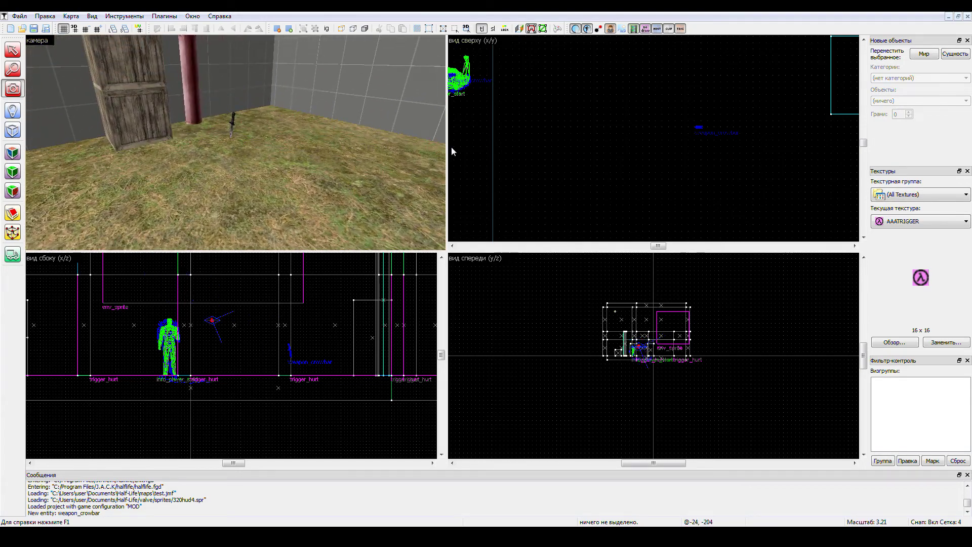